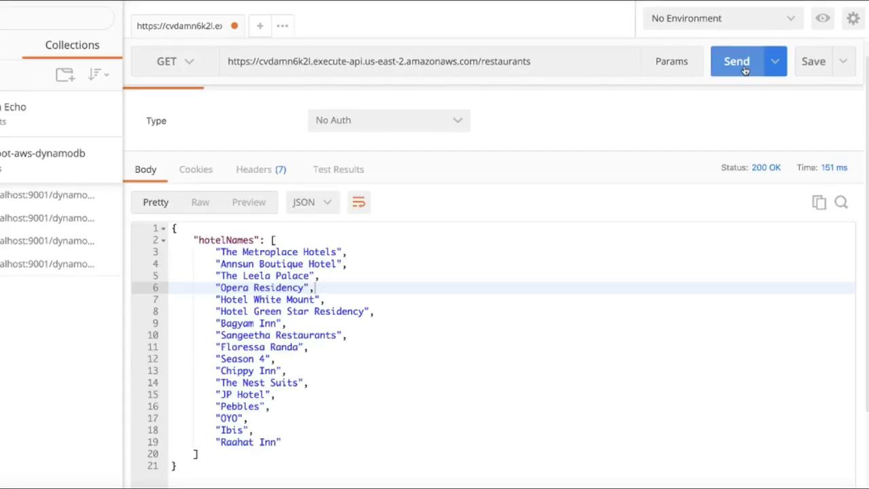
# Send the GET request to the restaurants endpoint repeatedly to test the API.
pyautogui.click(744, 70)
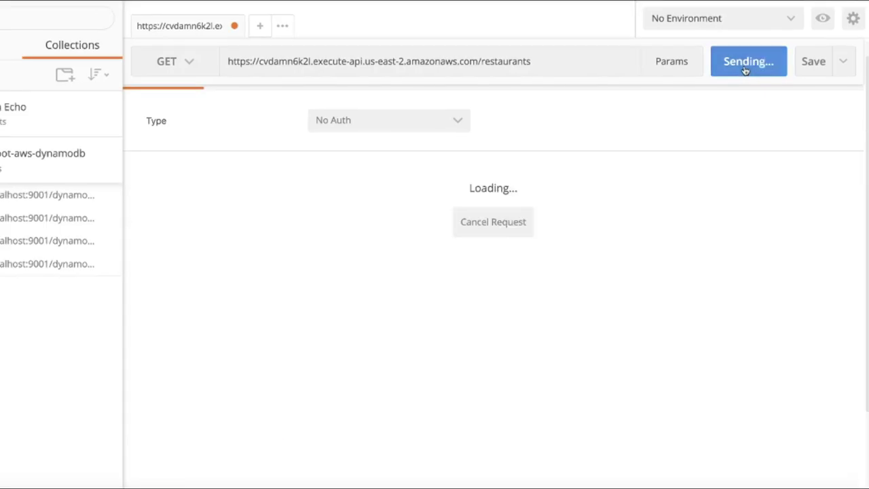
pyautogui.click(745, 70)
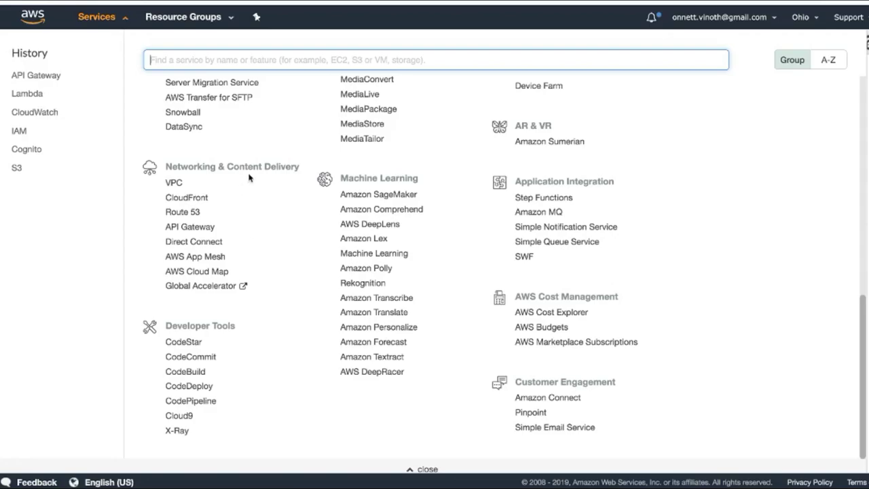
# Switch to the AWS console, open "my first api" in API Gateway, and show the root resource's GET method execution.
pyautogui.click(203, 232)
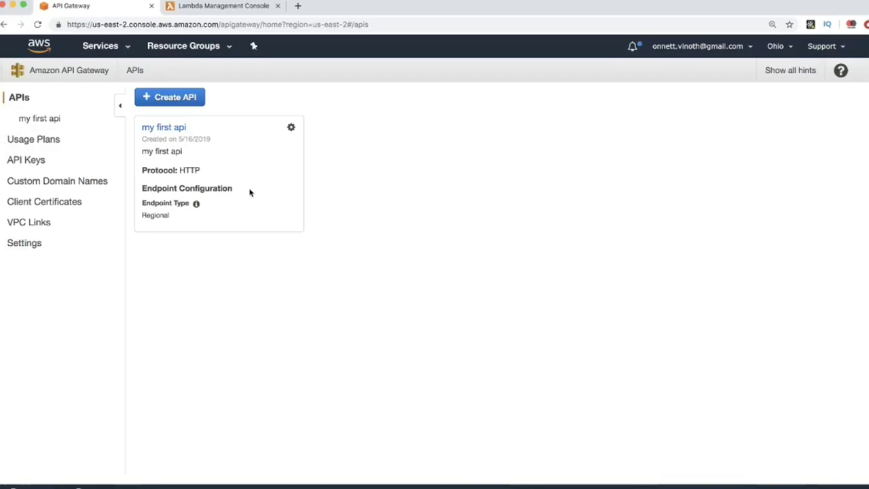
pyautogui.click(166, 127)
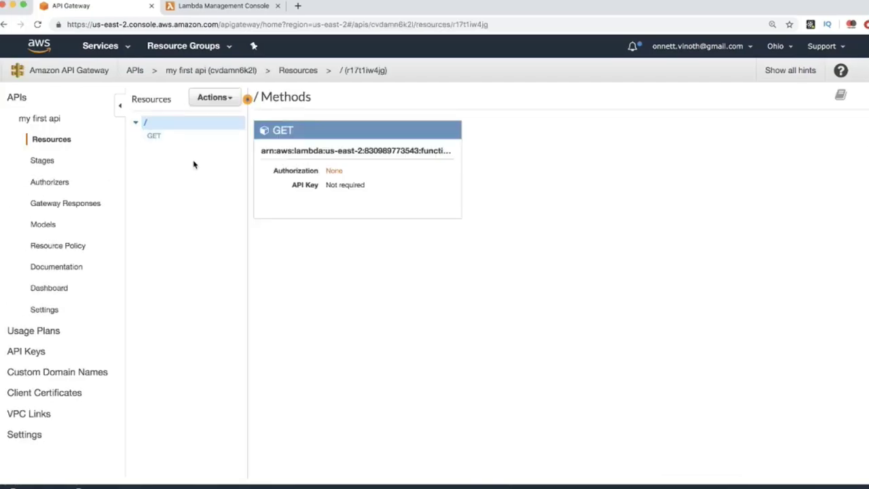
pyautogui.click(161, 139)
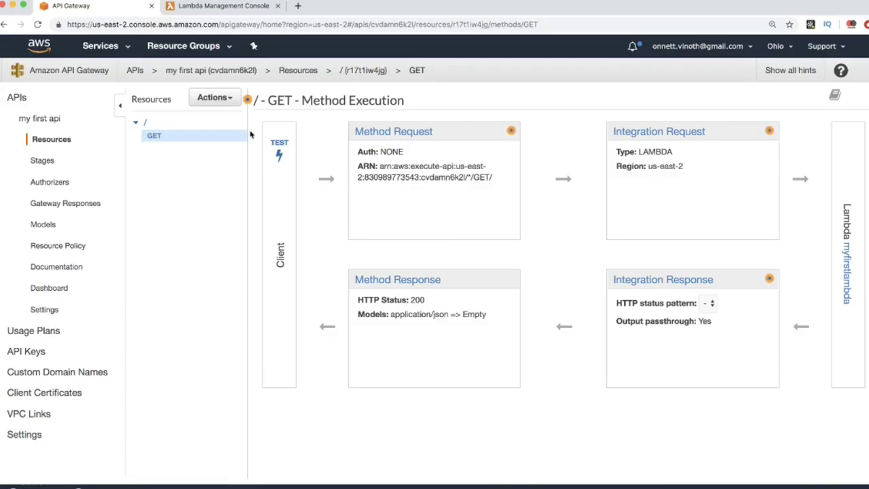
pyautogui.click(214, 97)
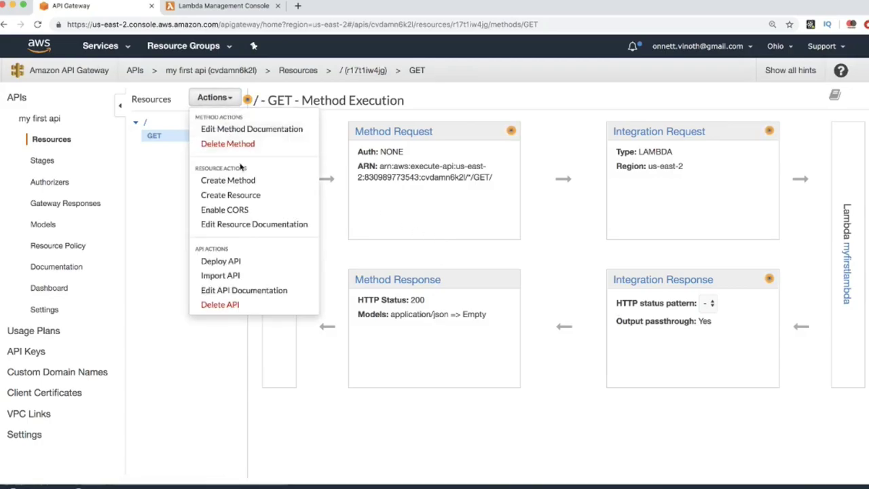
pyautogui.click(142, 174)
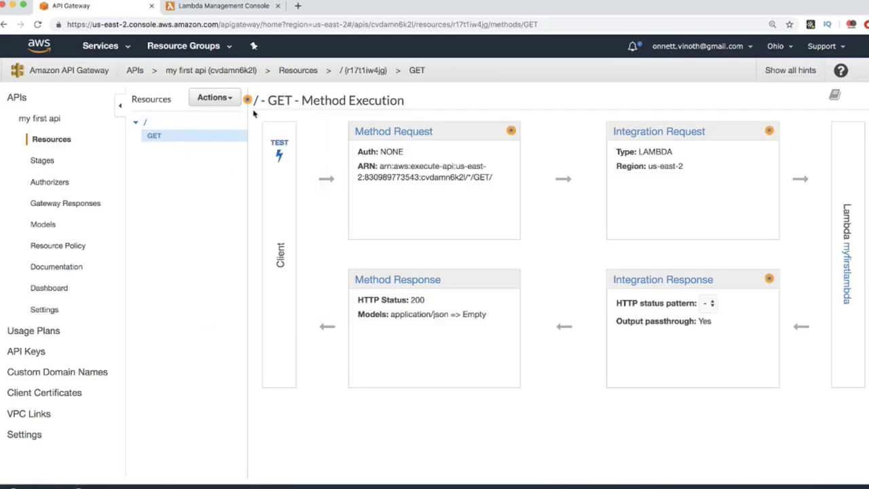
pyautogui.click(231, 98)
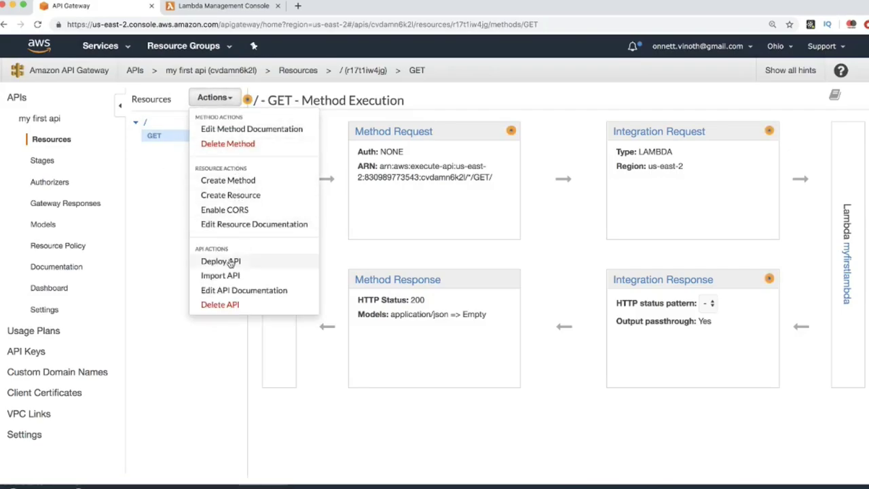
pyautogui.click(244, 180)
pyautogui.click(186, 149)
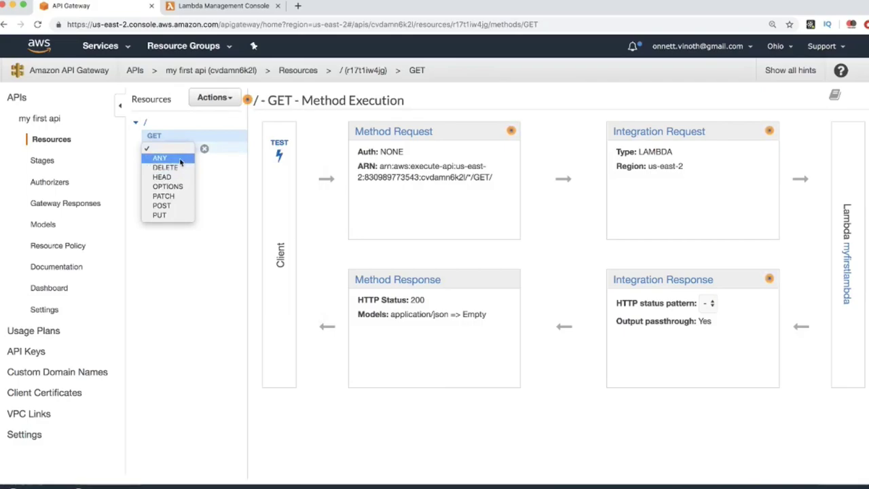
pyautogui.click(219, 188)
pyautogui.click(204, 148)
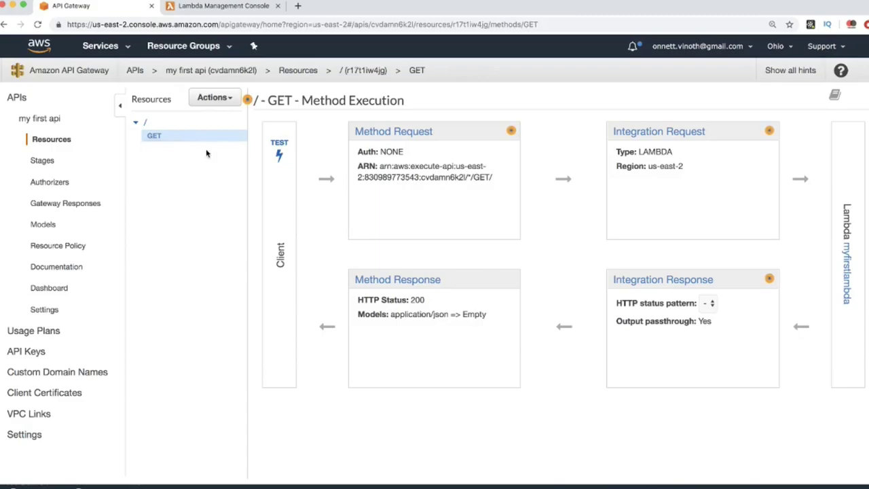
pyautogui.click(154, 136)
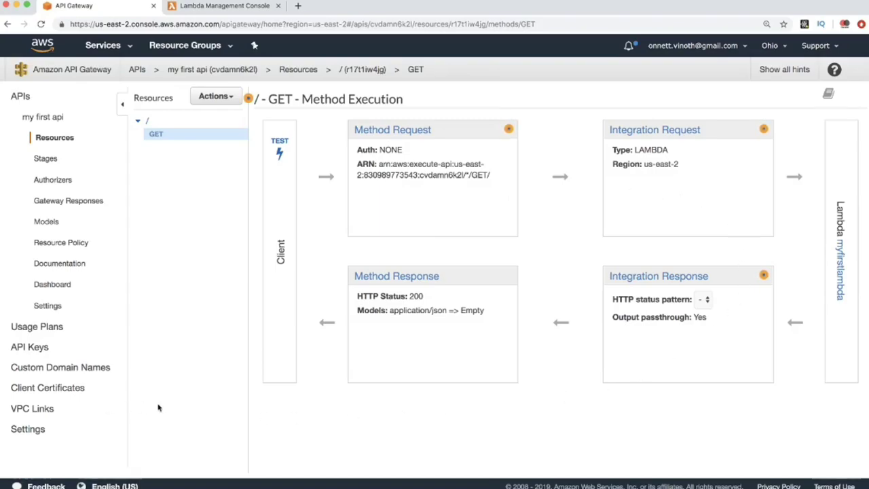
# View the API's stages and authorizers, and inspect the new authorizer form with the type set to Cognito.
pyautogui.click(47, 158)
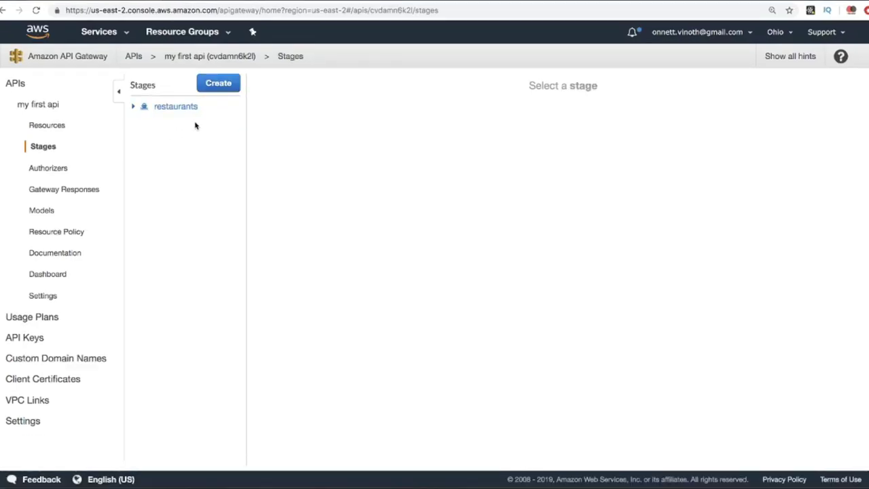
pyautogui.click(60, 168)
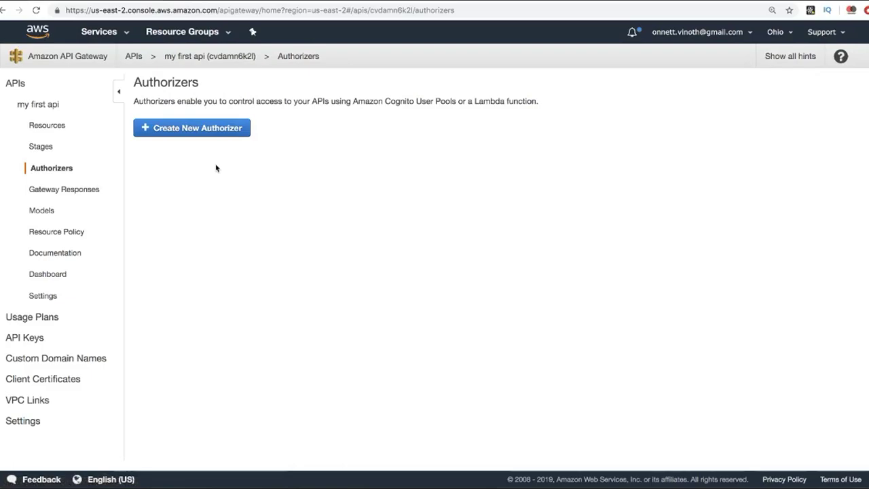
pyautogui.click(213, 129)
pyautogui.scroll(-1, 221, 231)
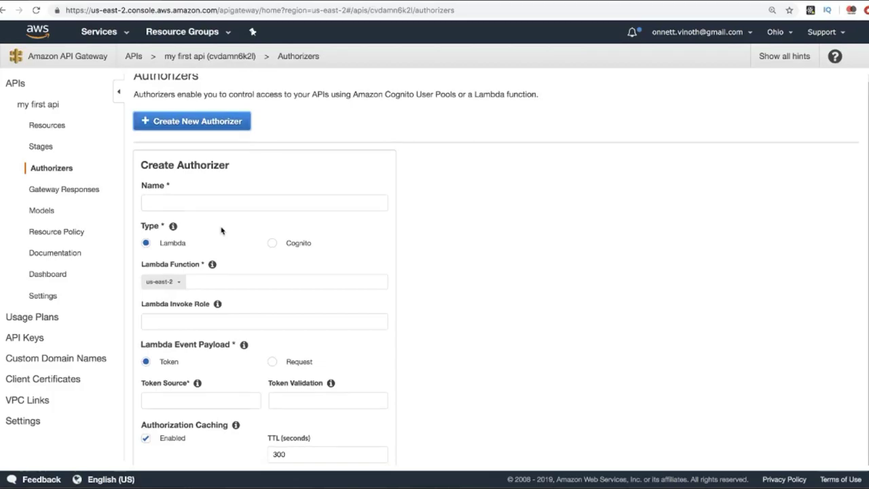
pyautogui.click(272, 248)
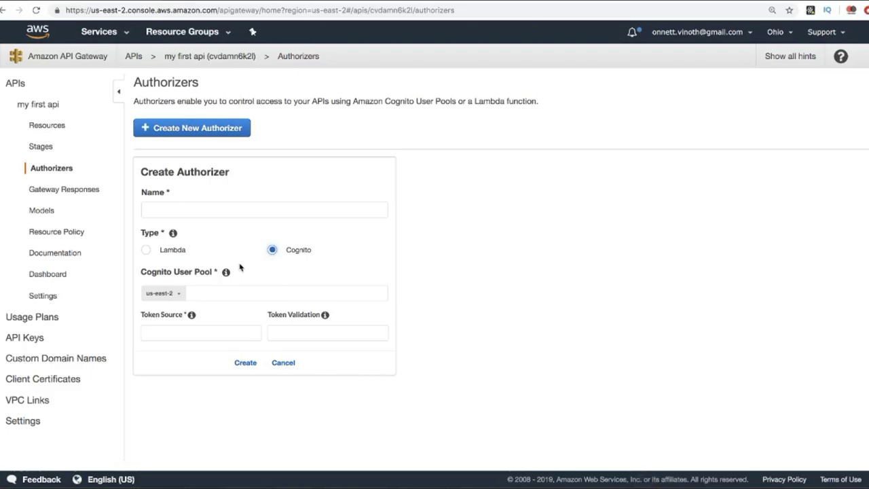
# View the API's models and its usage dashboard, picking May 24, 2019 as the start date for the graphs.
pyautogui.click(42, 211)
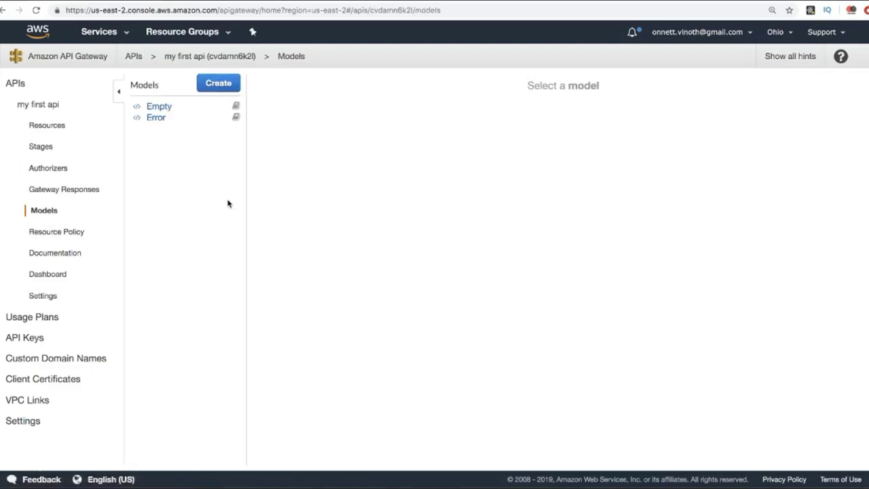
pyautogui.click(102, 274)
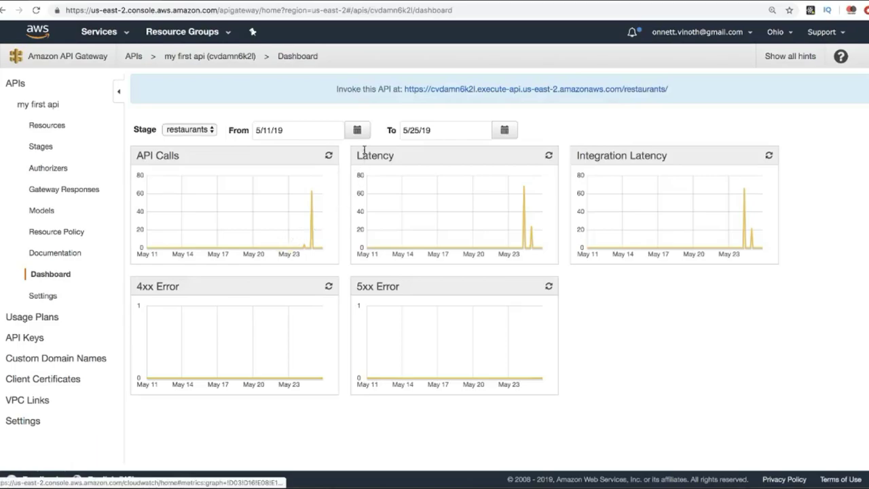
pyautogui.click(357, 130)
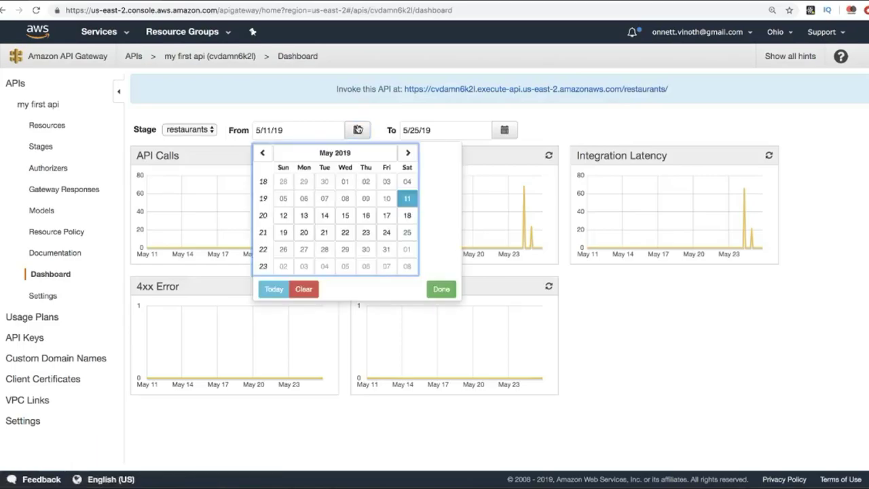
pyautogui.click(386, 232)
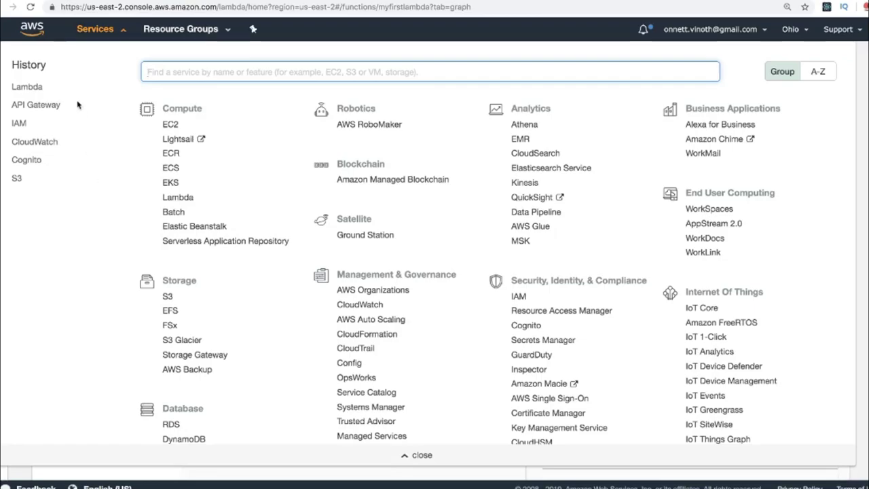
# Open the myfirstlambda function in the Lambda service and go to its function code.
pyautogui.click(31, 89)
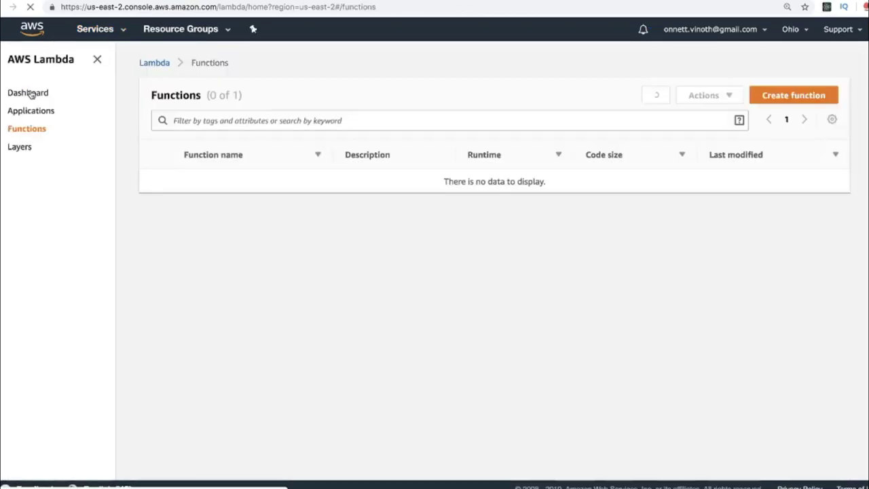
pyautogui.click(222, 192)
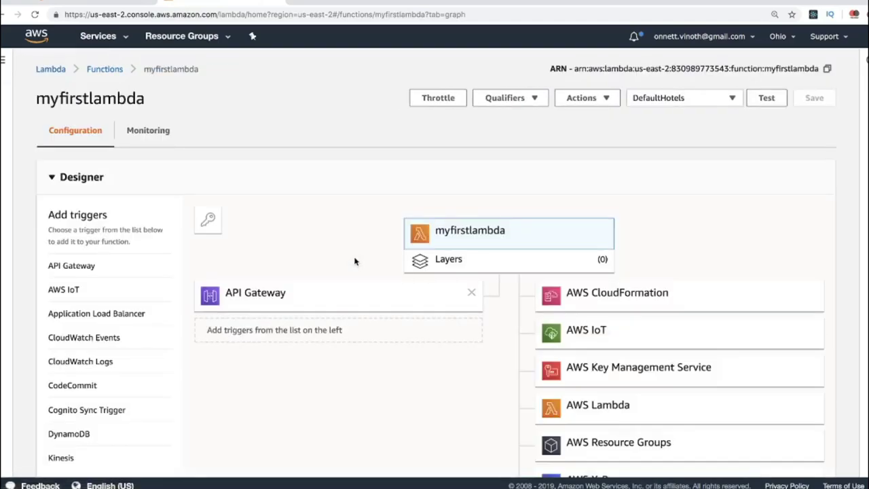
pyautogui.scroll(-10, 355, 261)
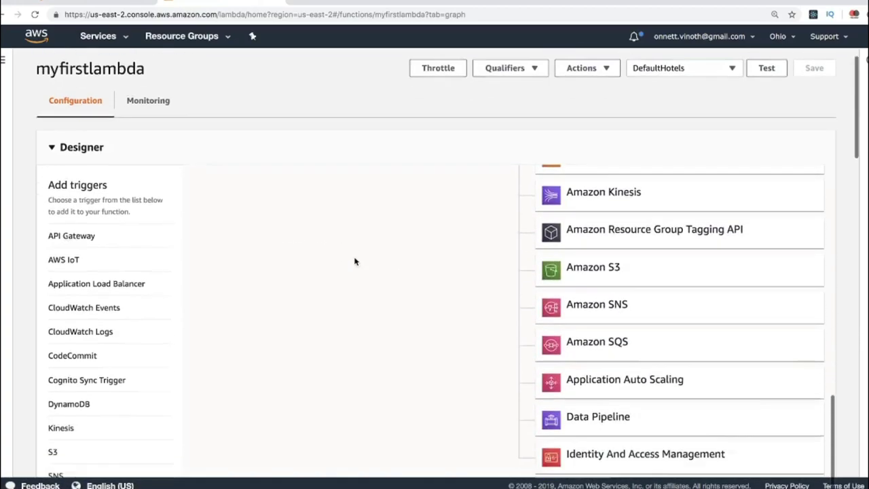
pyautogui.scroll(-6, 354, 262)
# Examine the handler code in index.js, highlighting the hotelNames array passed to the callback.
pyautogui.click(394, 302)
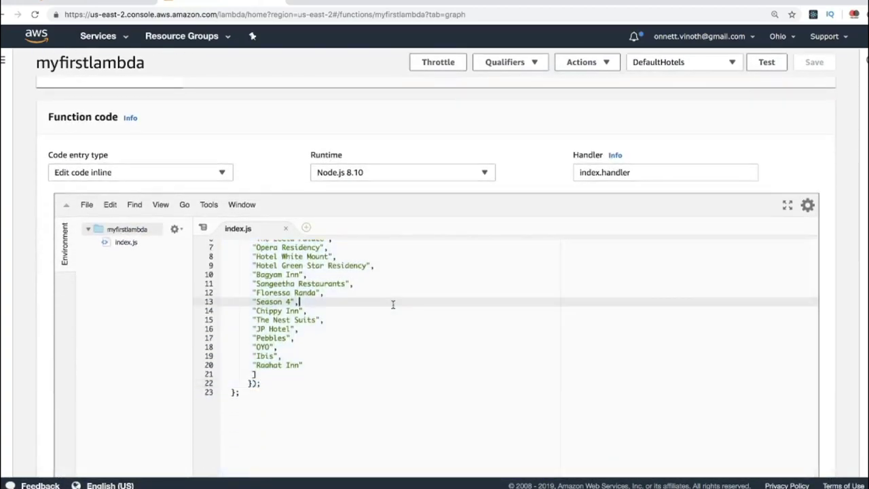
pyautogui.scroll(2, 392, 305)
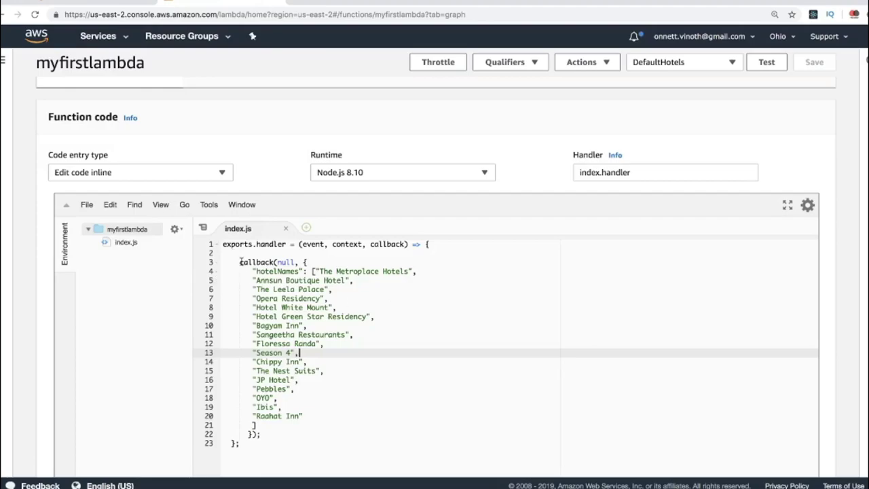
pyautogui.moveTo(250, 271); pyautogui.dragTo(269, 425)
pyautogui.click(370, 377)
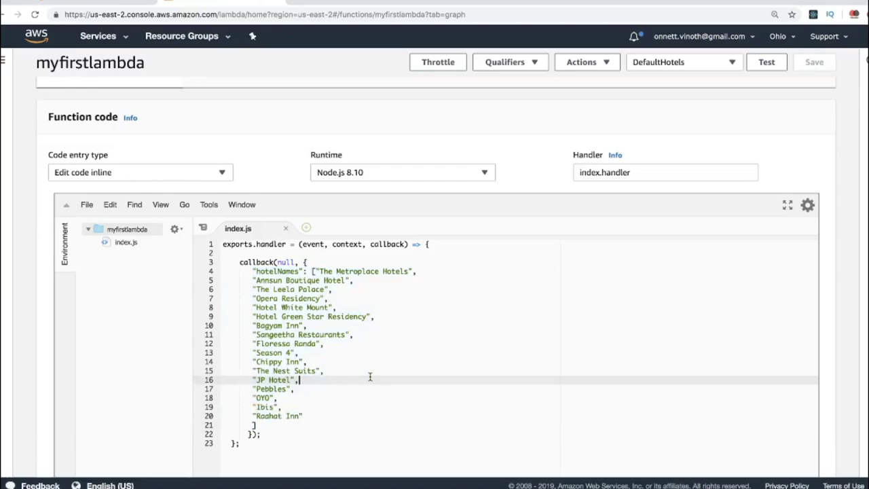
# Trace the GET method in API Gateway to its linked Lambda function and highlight the hotelNames entries in index.js.
pyautogui.click(135, 7)
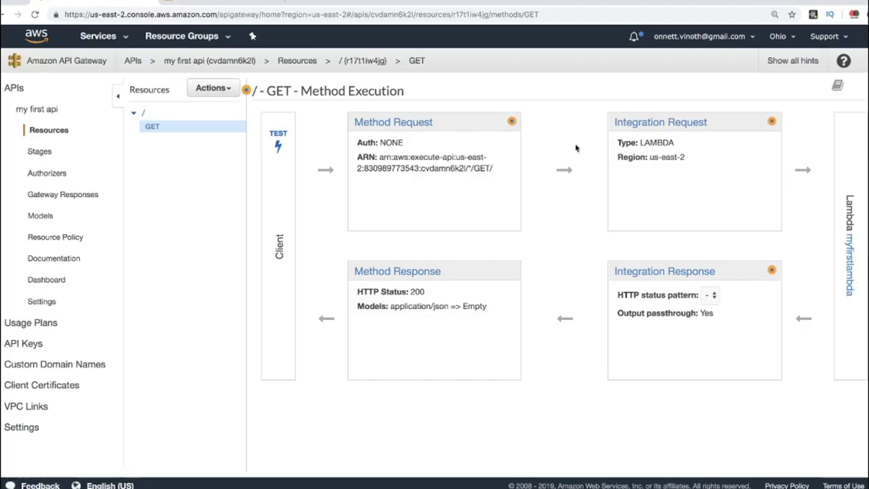
pyautogui.click(849, 258)
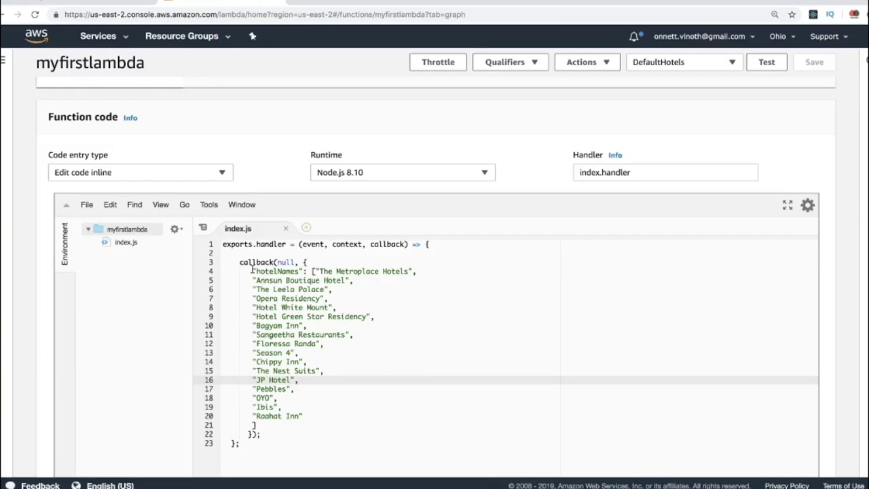
pyautogui.moveTo(253, 271); pyautogui.dragTo(290, 418)
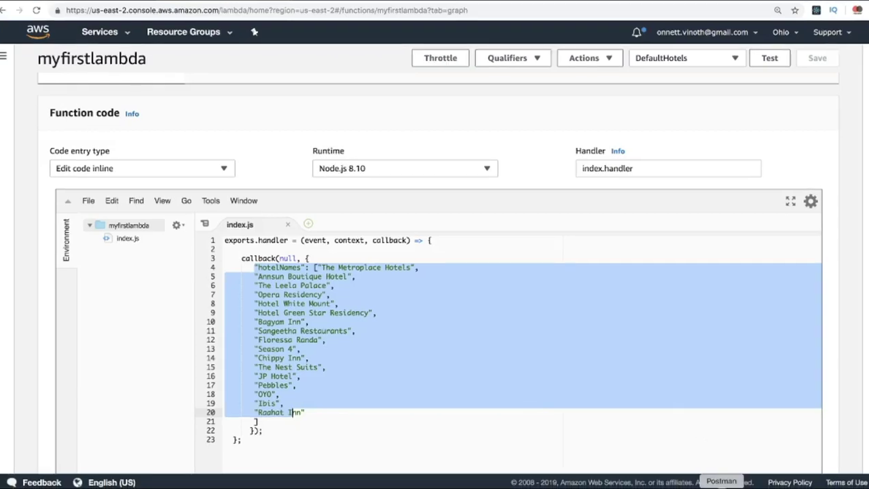
# Switch to Postman and send the GET request to the restaurants endpoint several more times.
pyautogui.click(719, 481)
pyautogui.click(758, 85)
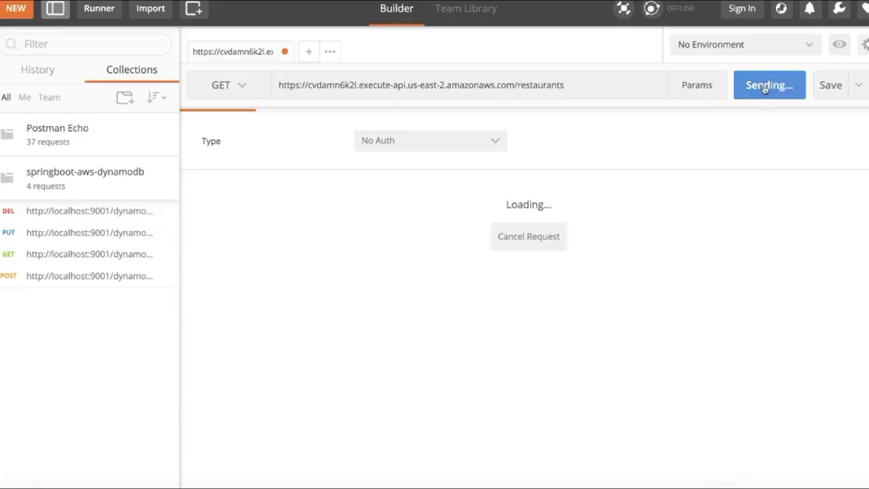
pyautogui.click(759, 85)
pyautogui.click(758, 85)
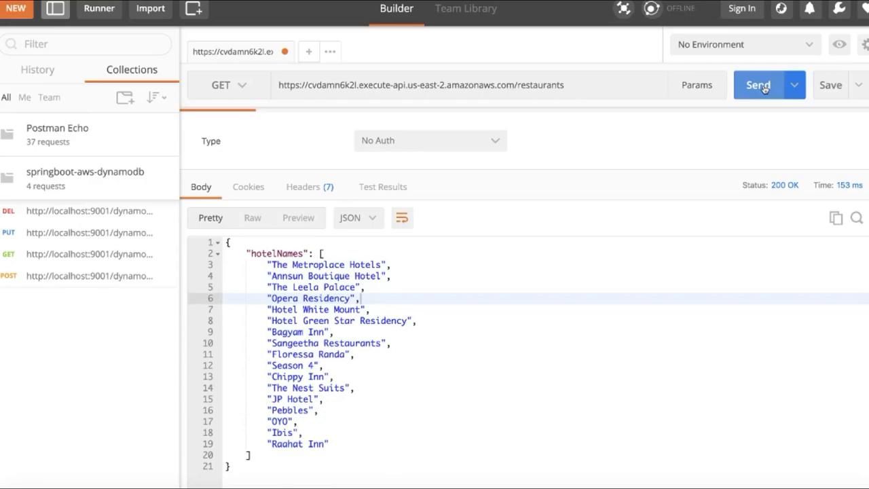
pyautogui.click(758, 85)
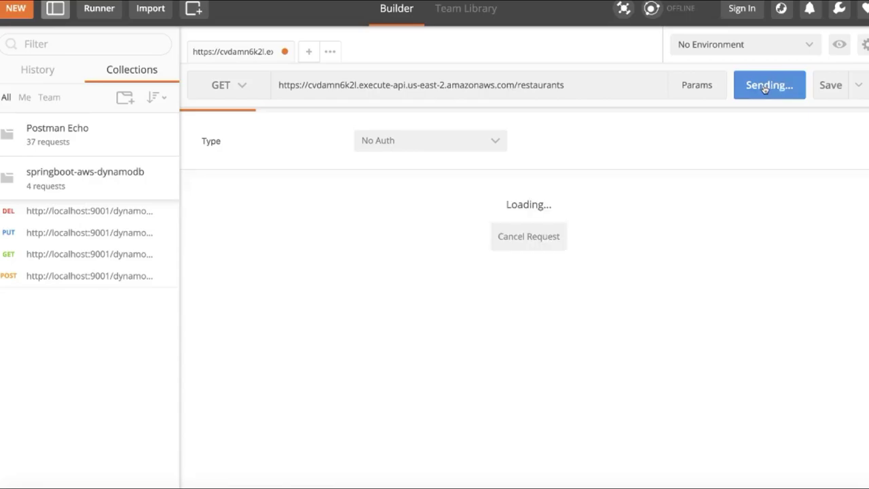
pyautogui.click(758, 85)
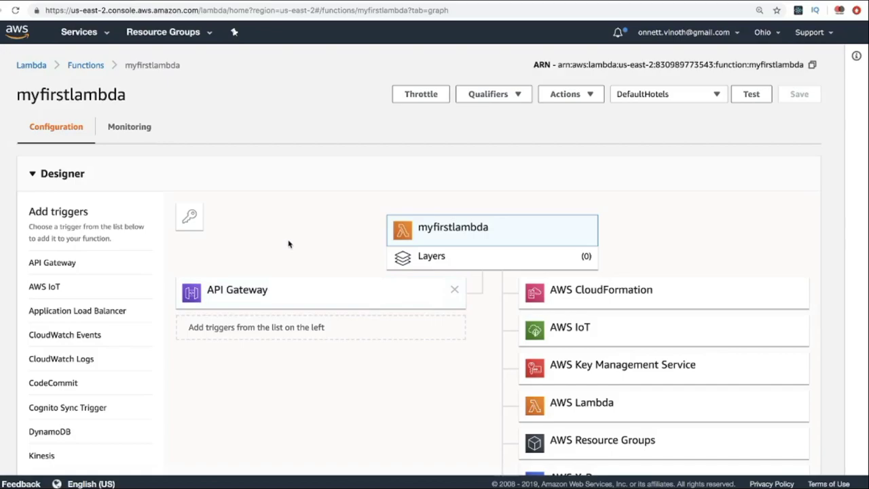
# Review the CloudWatch metric graphs for myfirstlambda, such as invocations, duration and errors.
pyautogui.click(143, 133)
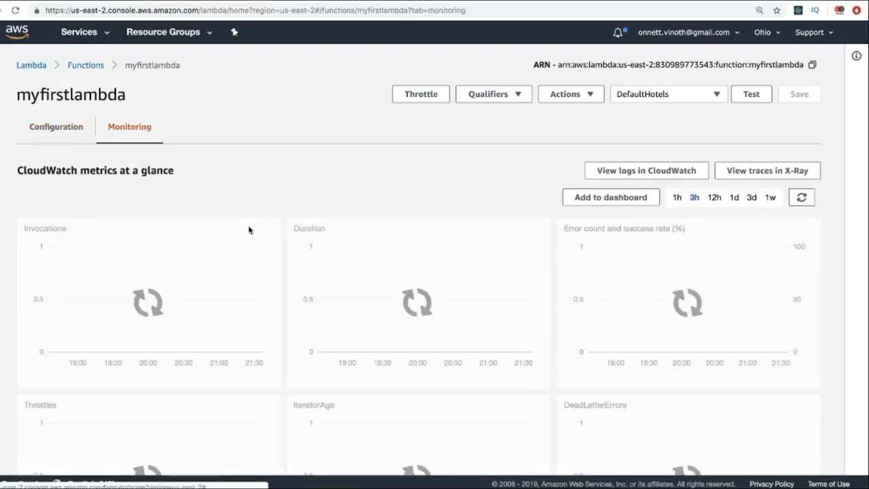
pyautogui.scroll(-2, 245, 202)
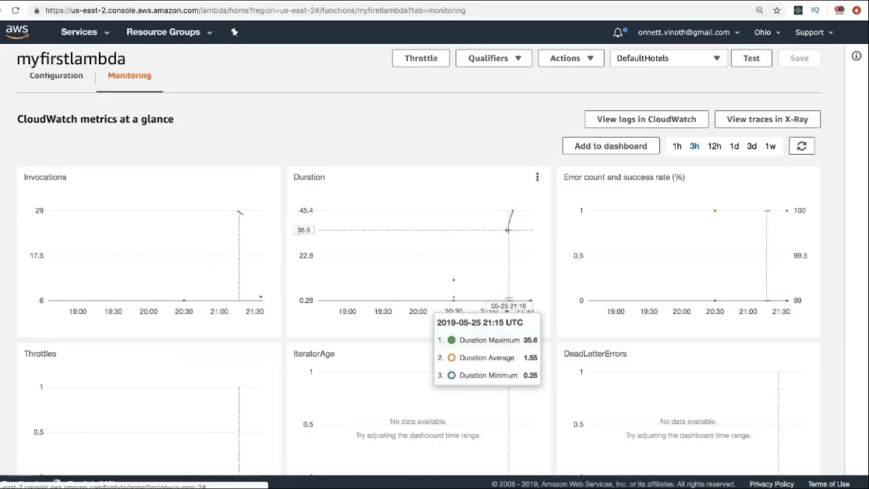
pyautogui.scroll(-1, 395, 305)
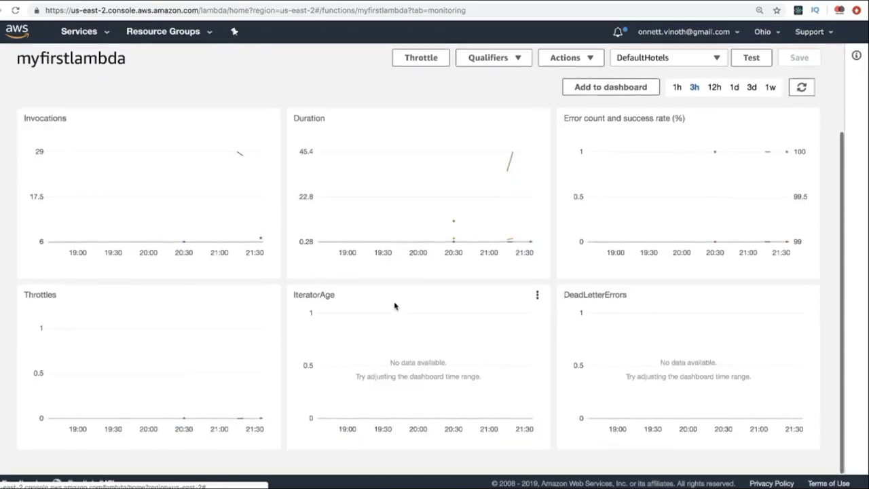
pyautogui.scroll(3, 394, 302)
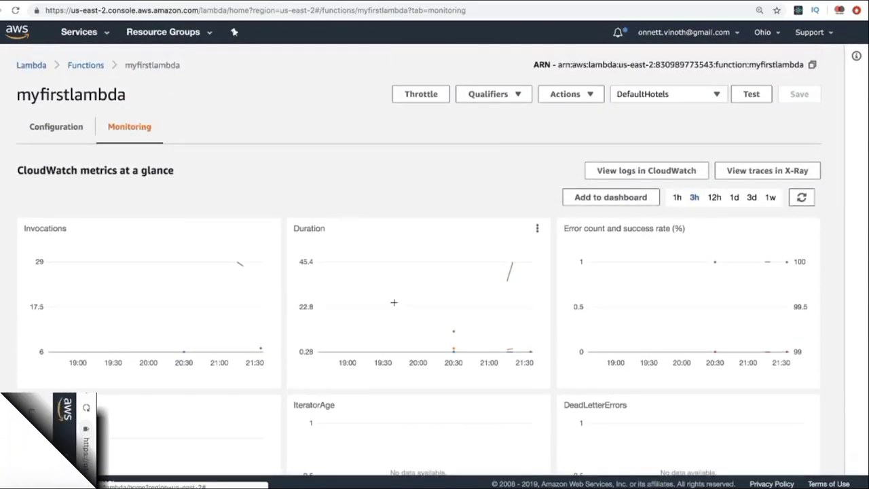